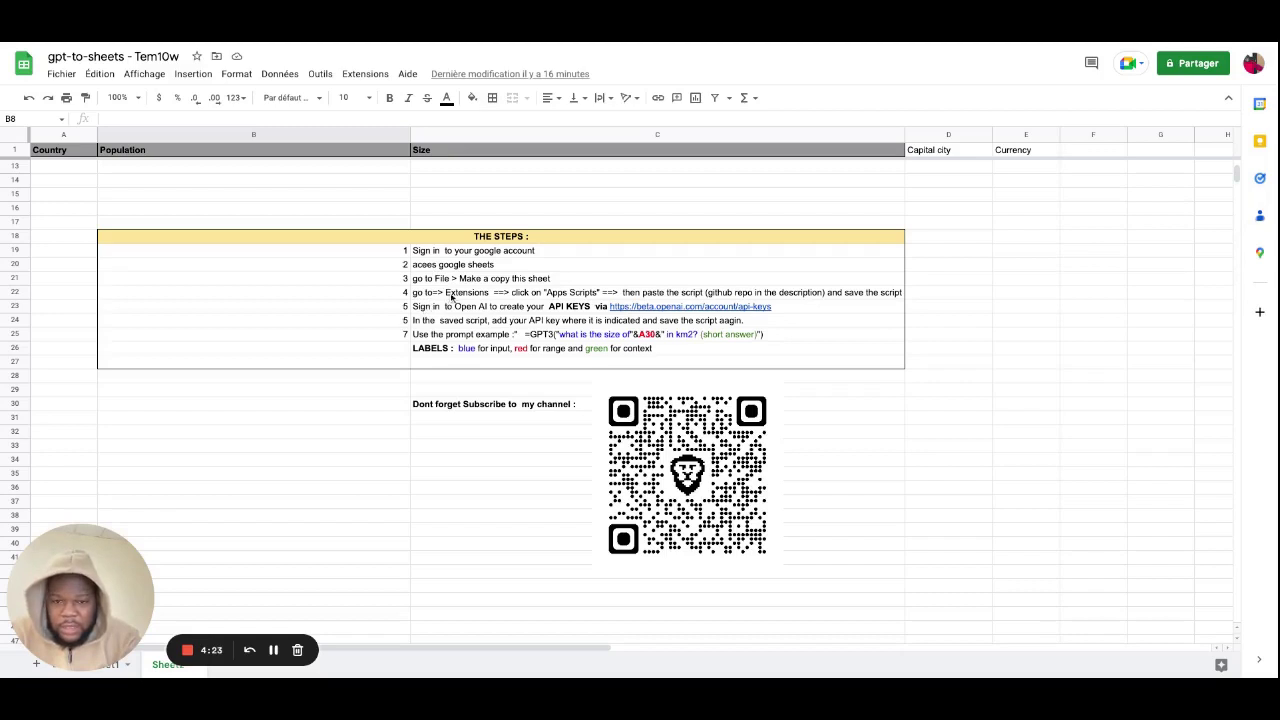
Step: Review the setup instructions under THE STEPS, including the row on creating OpenAI API keys
left_click(357, 78)
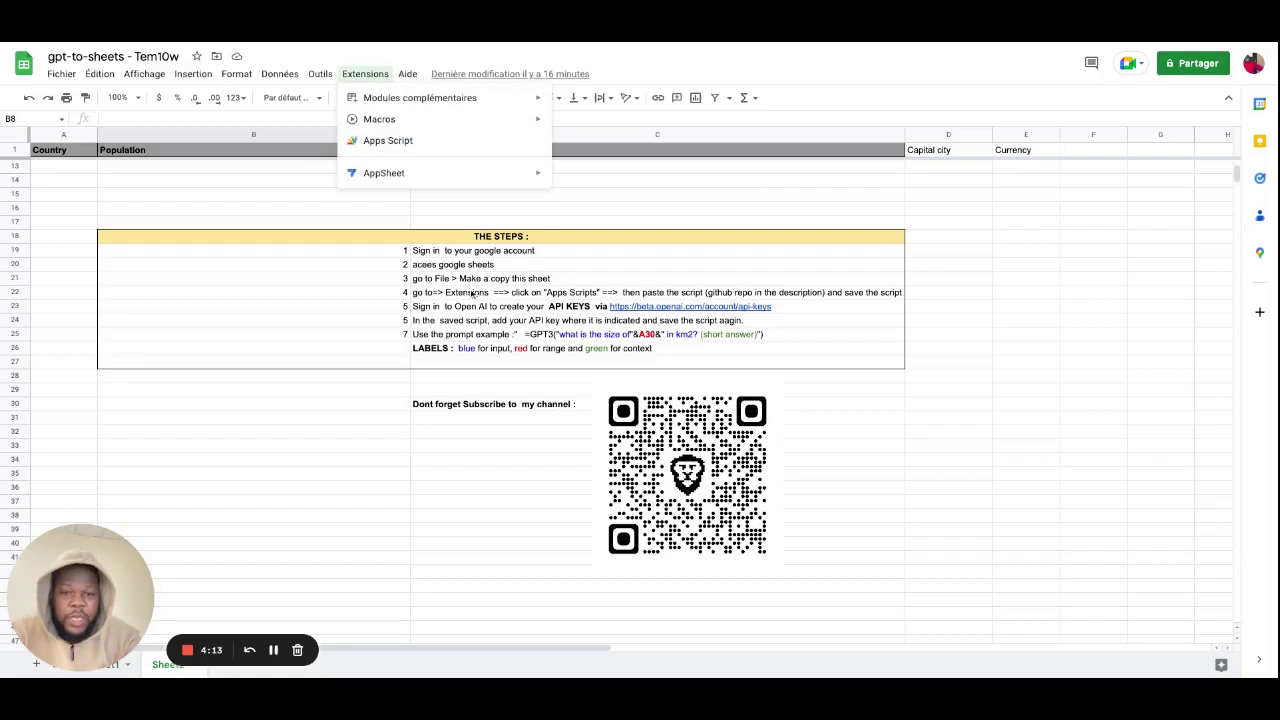
left_click(582, 240)
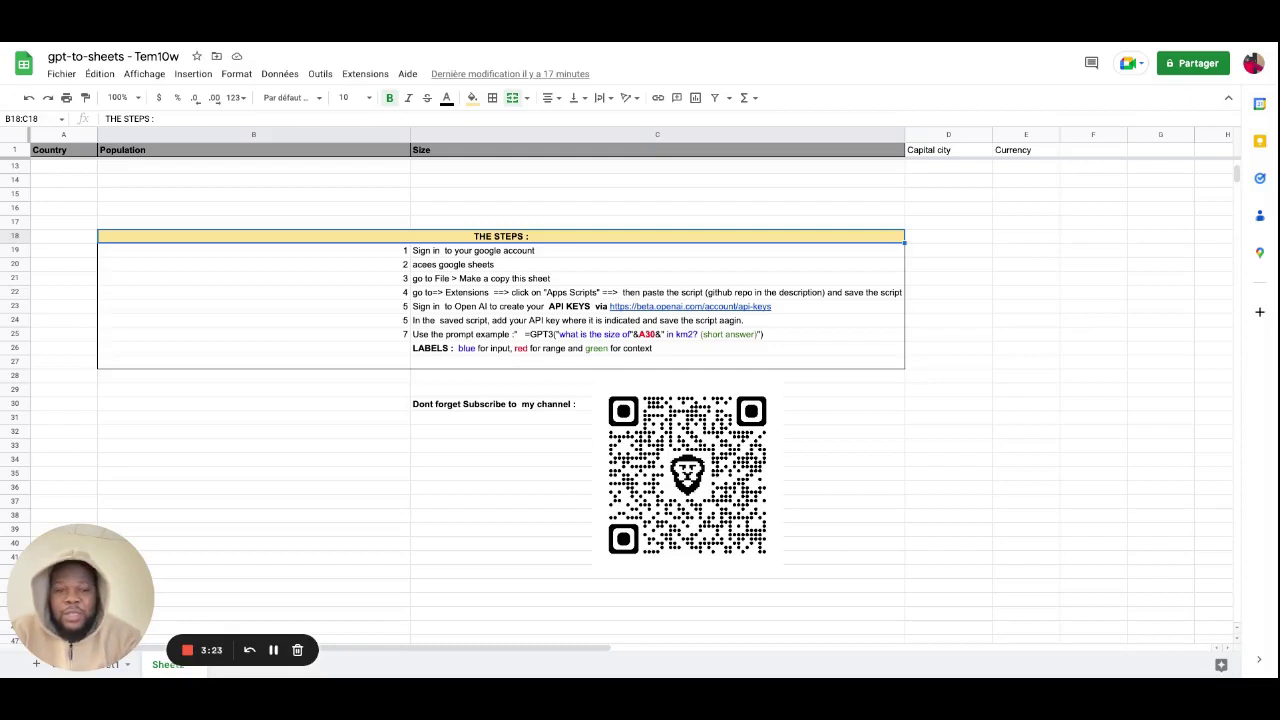
left_click(714, 308)
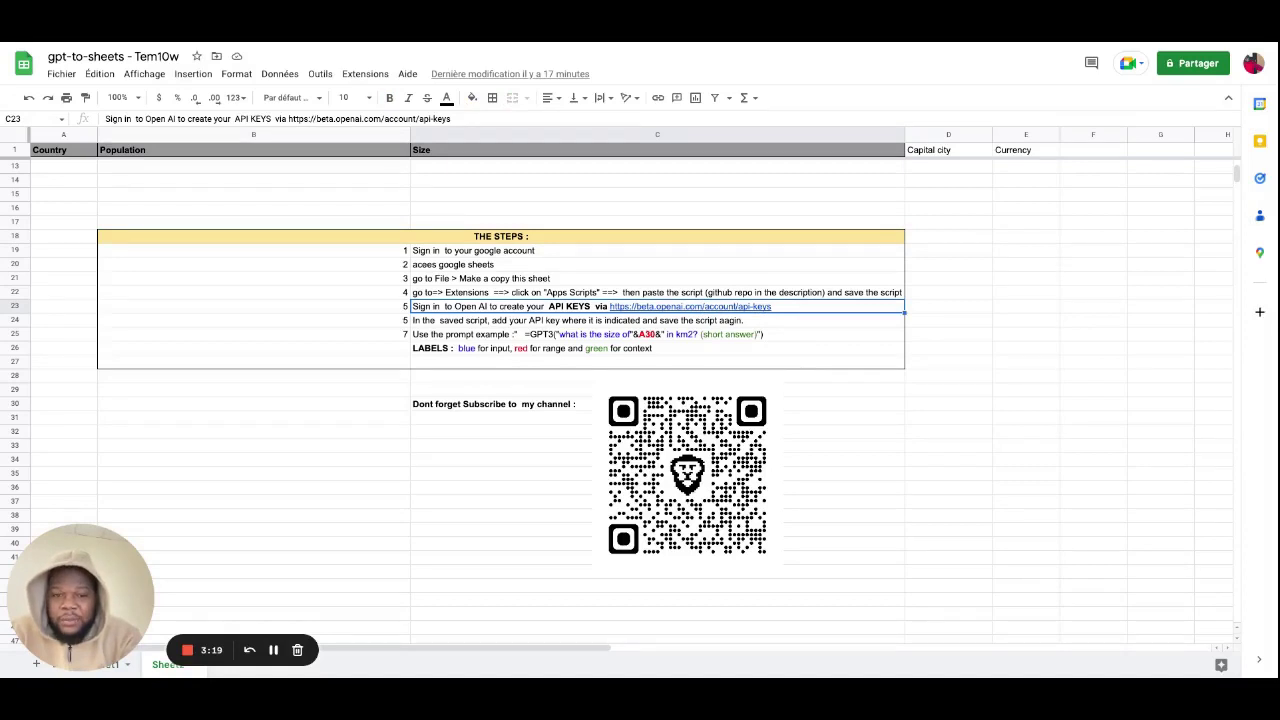
left_click(841, 393)
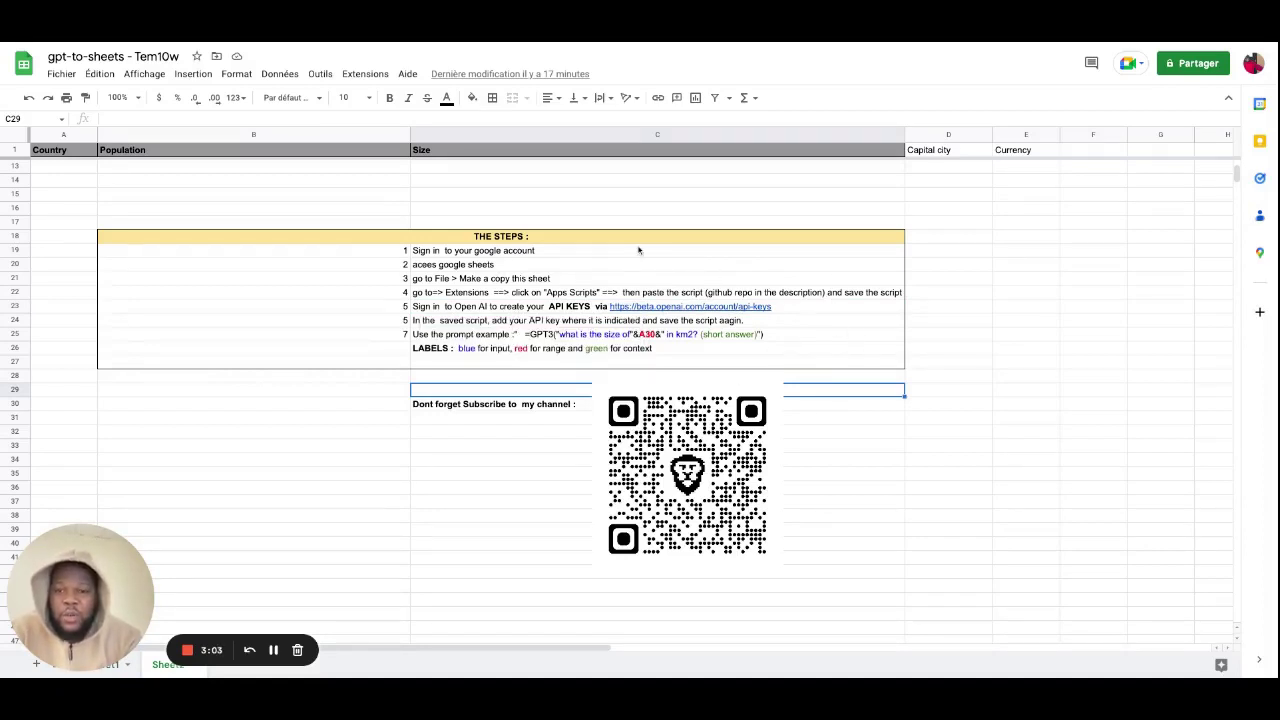
Step: Open the spreadsheet's Apps Script project and locate the OPENAI_API_KEY constant in Code.gs
left_click(365, 74)
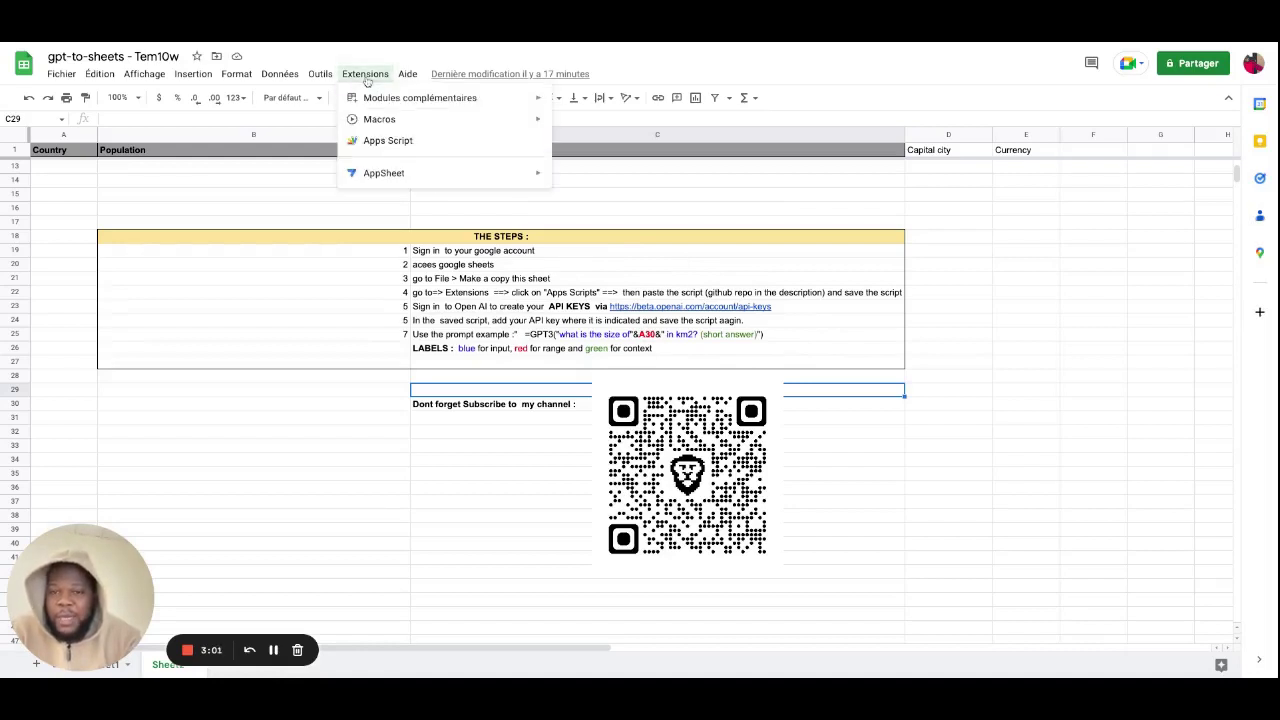
left_click(420, 140)
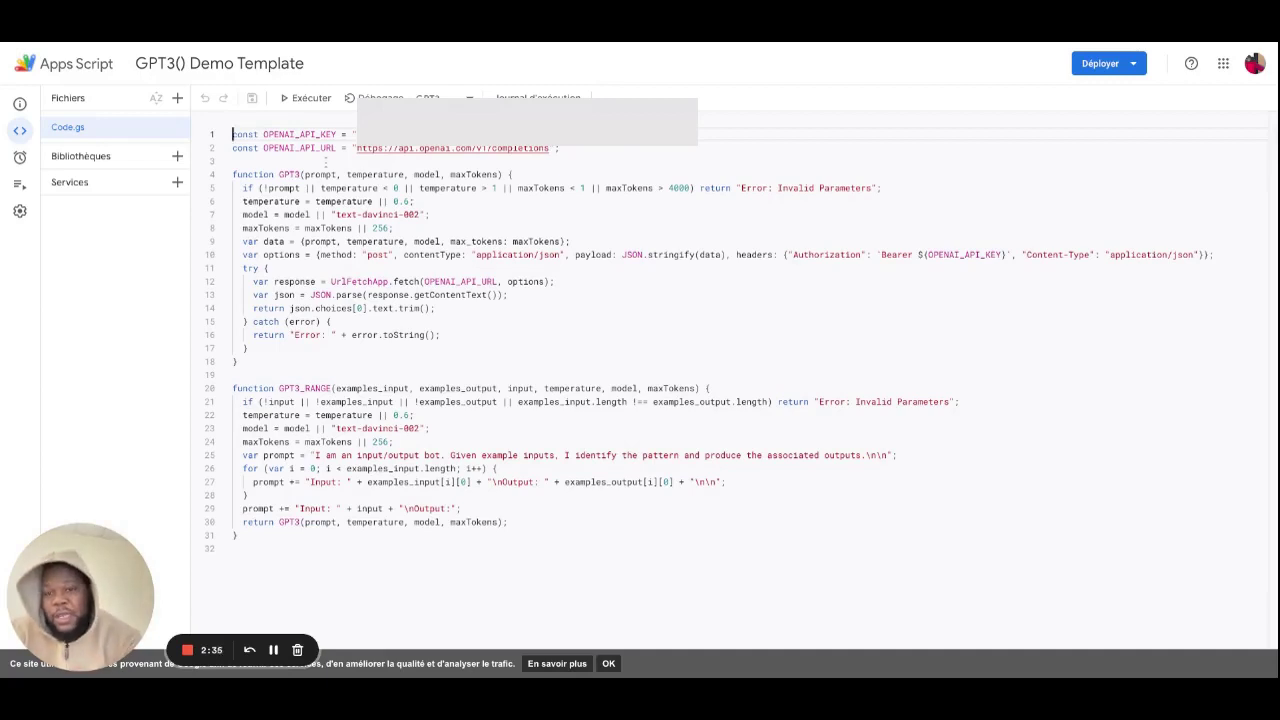
left_click_drag(338, 134, 262, 134)
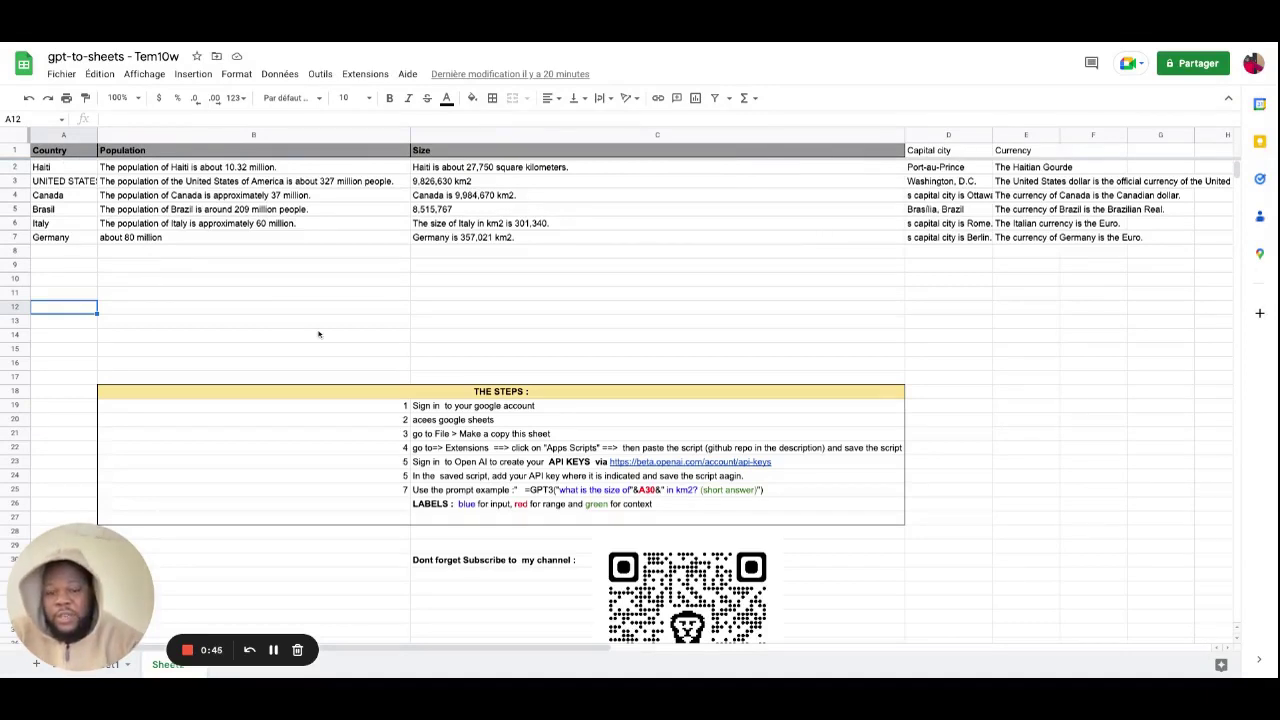
Step: Examine the example GPT3 prompt in C25 and the colour labels for input, range and context in C26
left_click(557, 494)
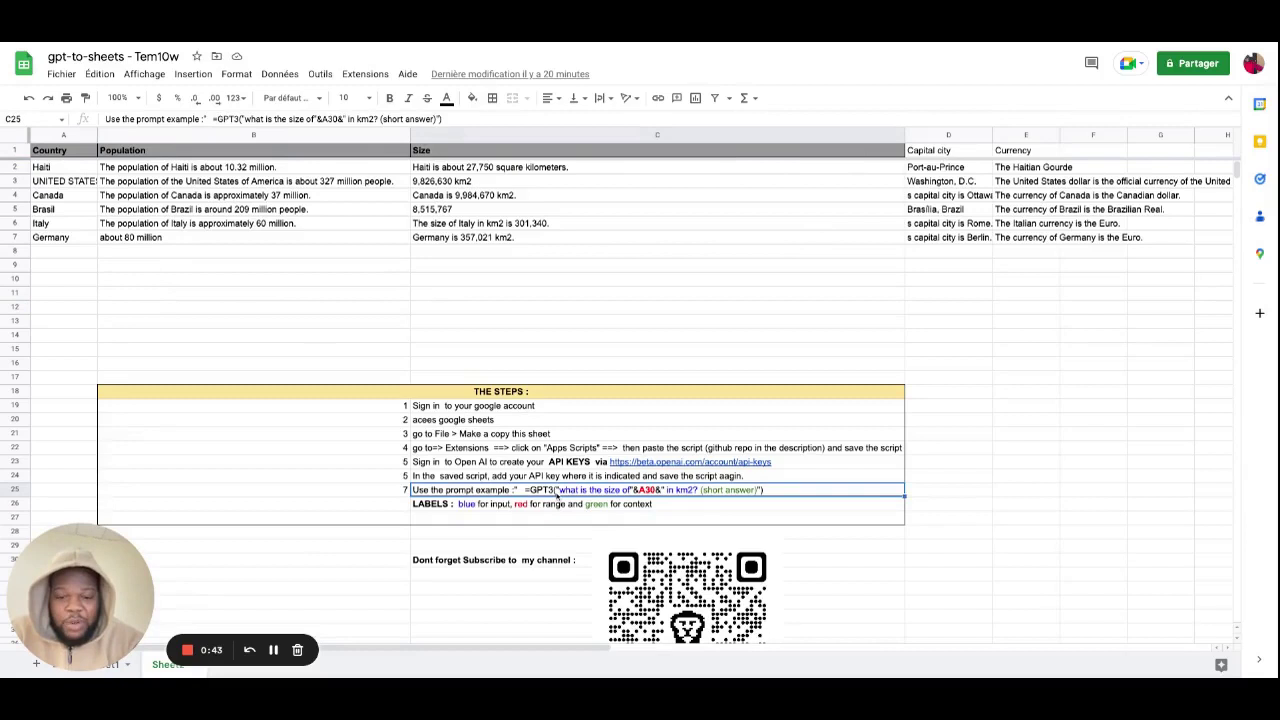
double_click(557, 494)
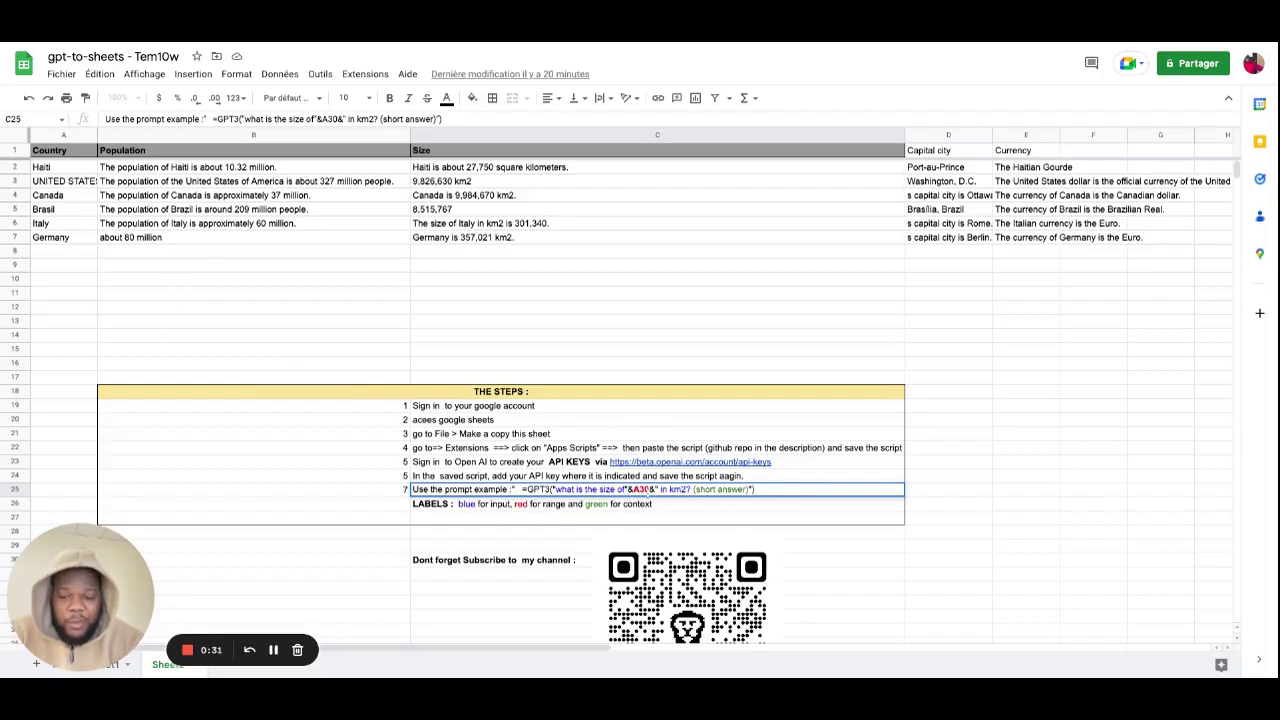
double_click(754, 489)
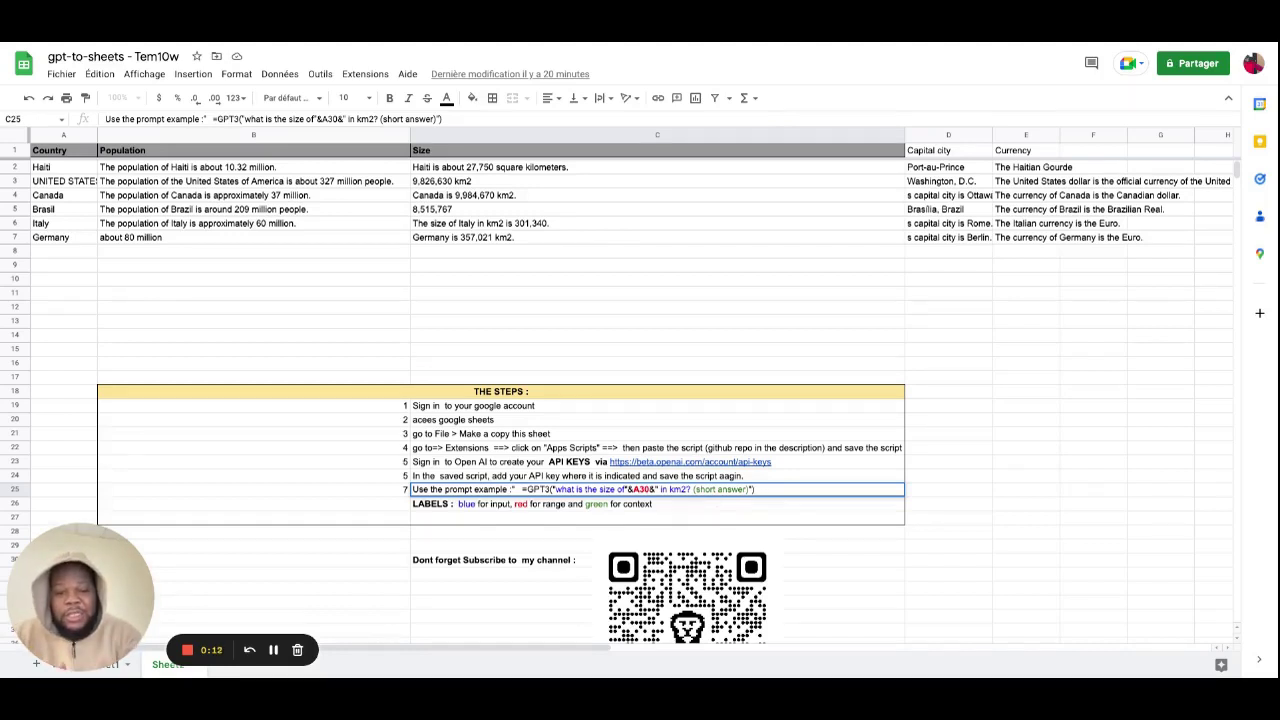
left_click(483, 507)
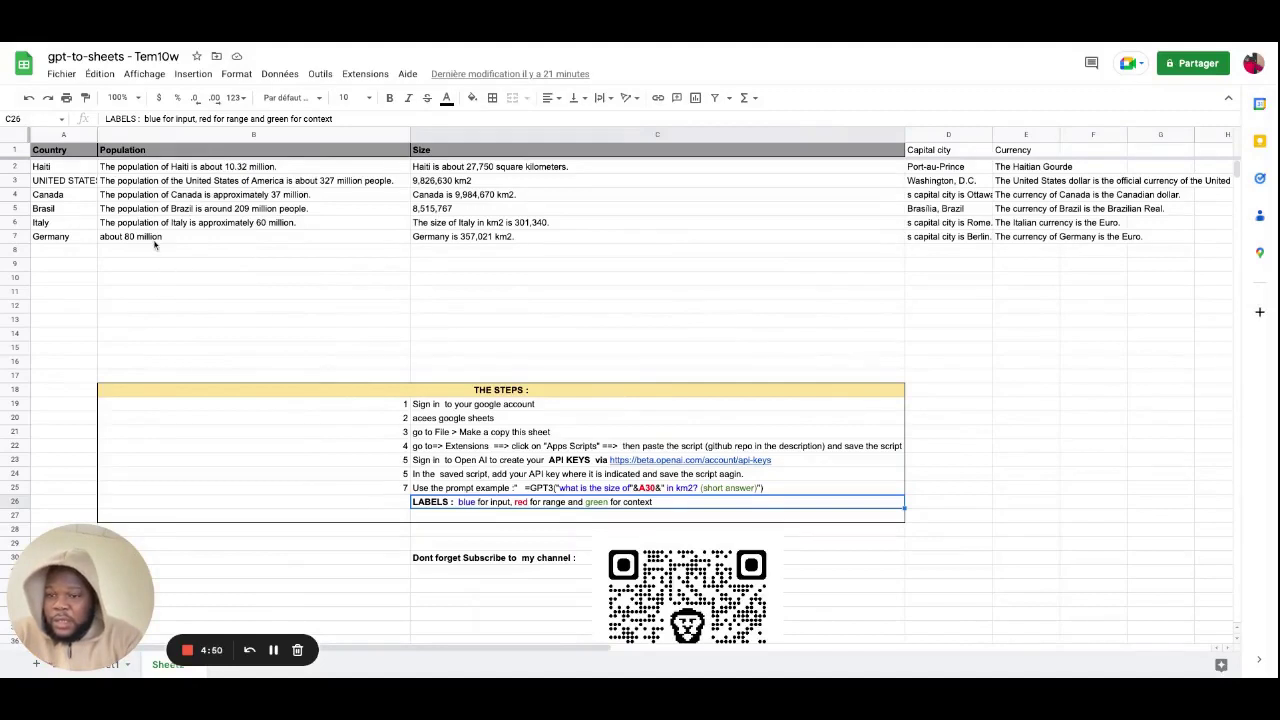
Step: Inspect the GPT3 population formula for Germany in B7 and compare its parts with the colour labels in C26
triple_click(153, 240)
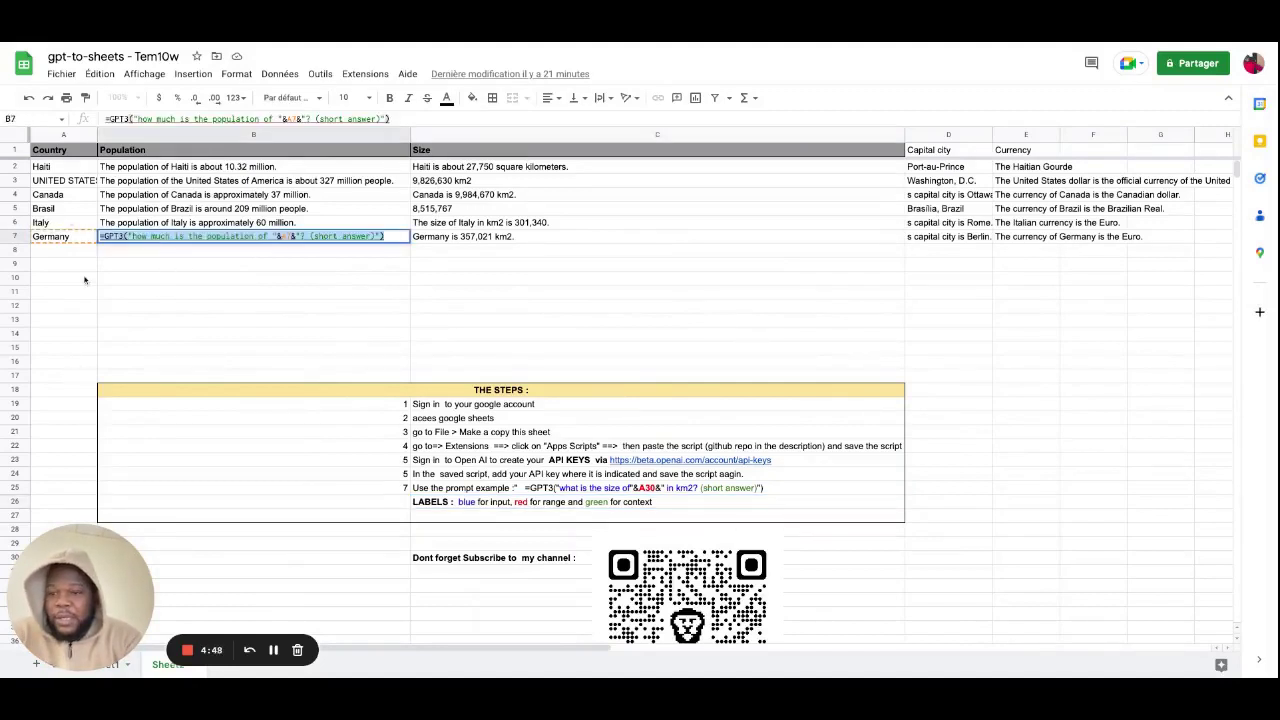
left_click(170, 260)
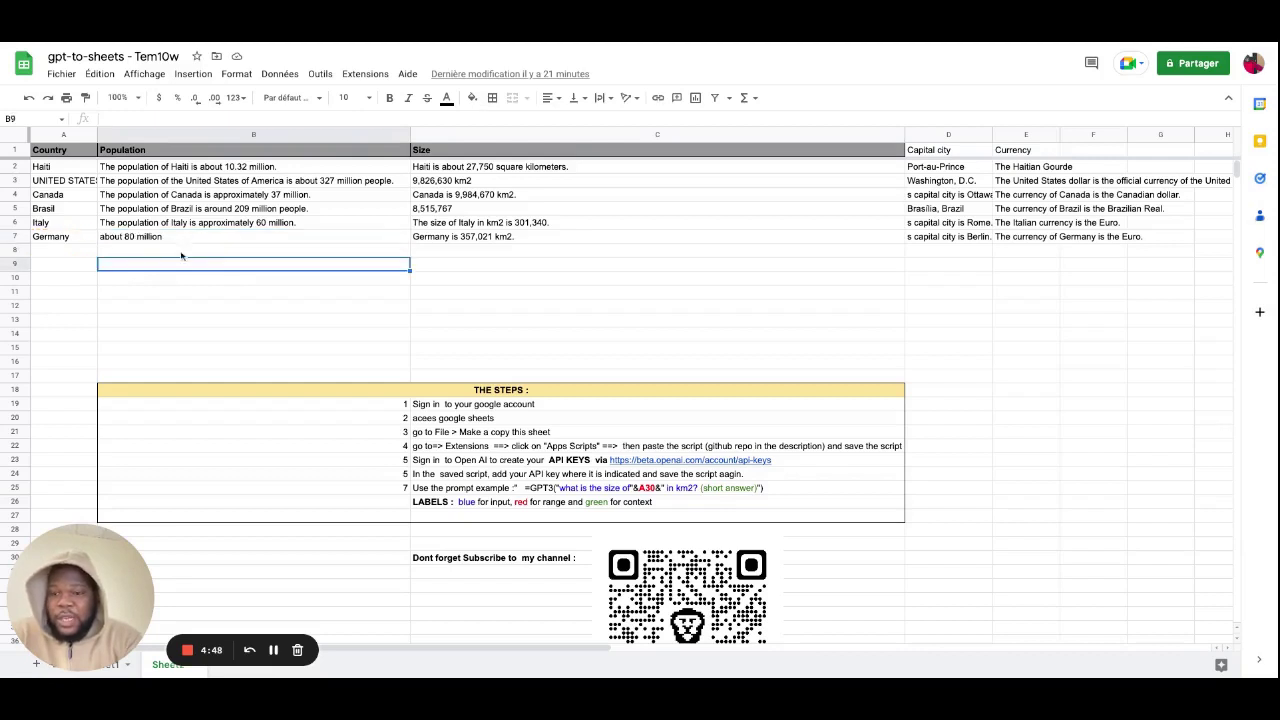
left_click(78, 255)
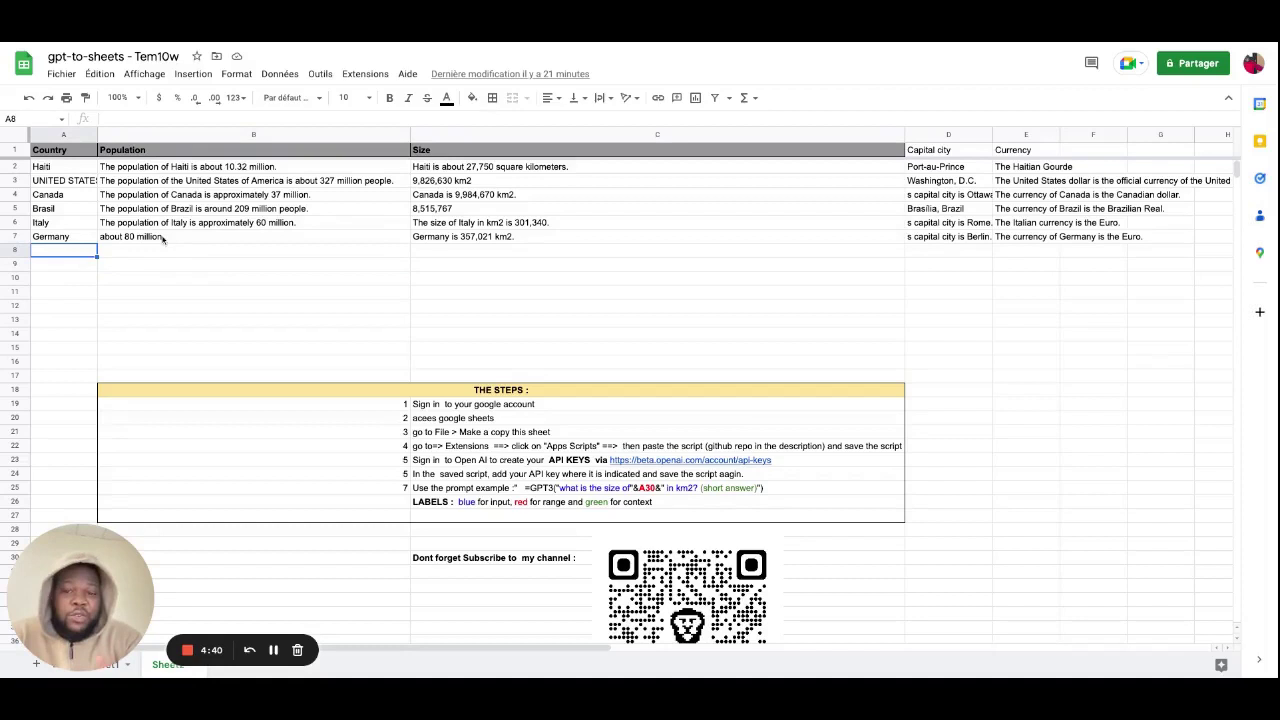
double_click(162, 238)
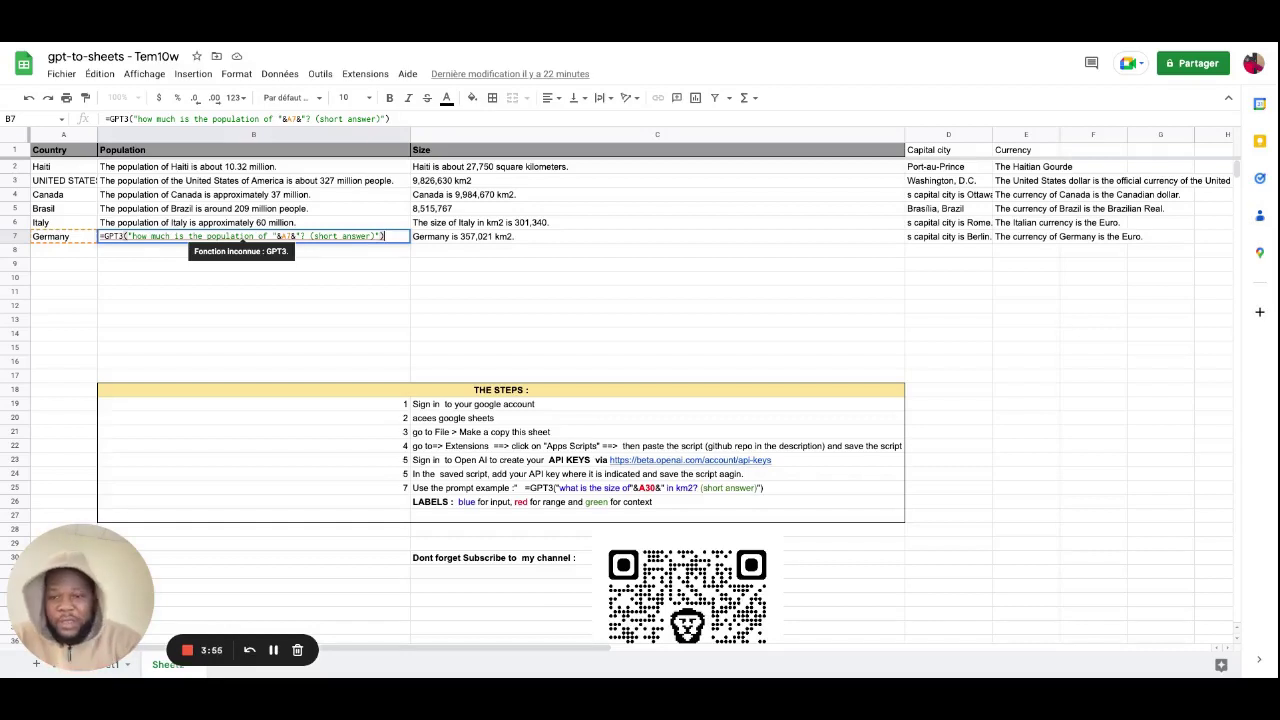
left_click(308, 236)
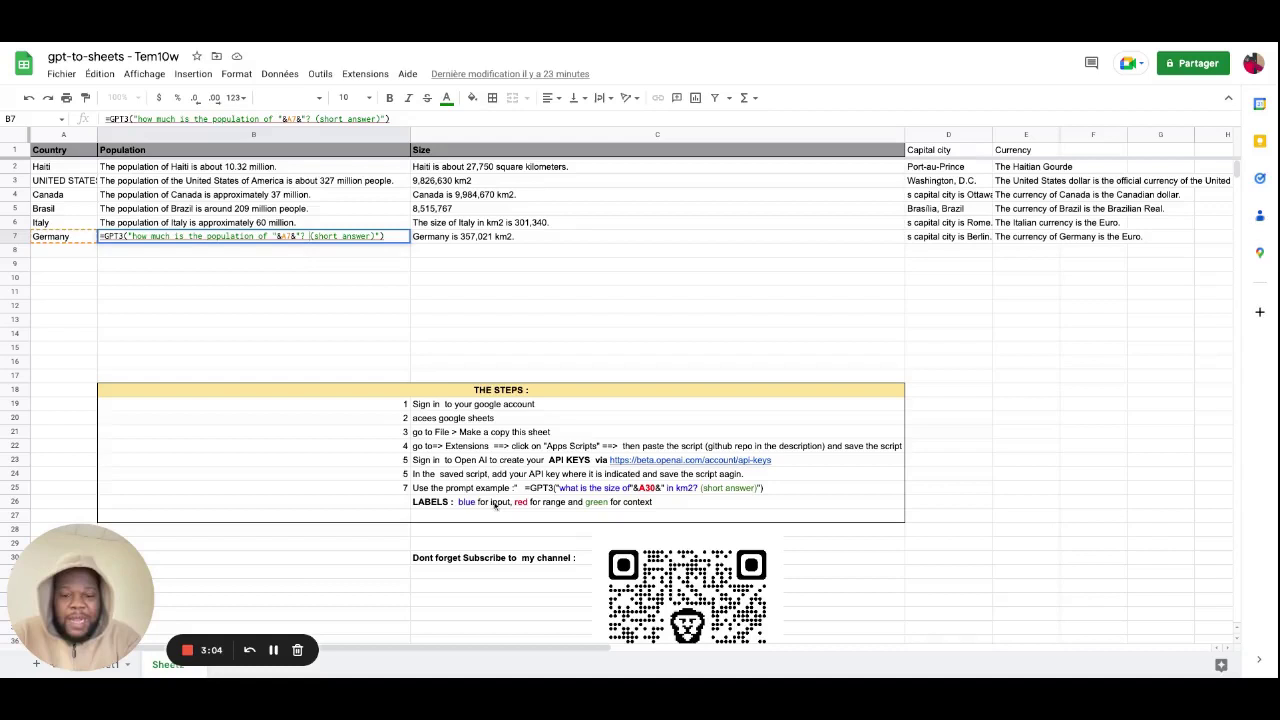
left_click(466, 507)
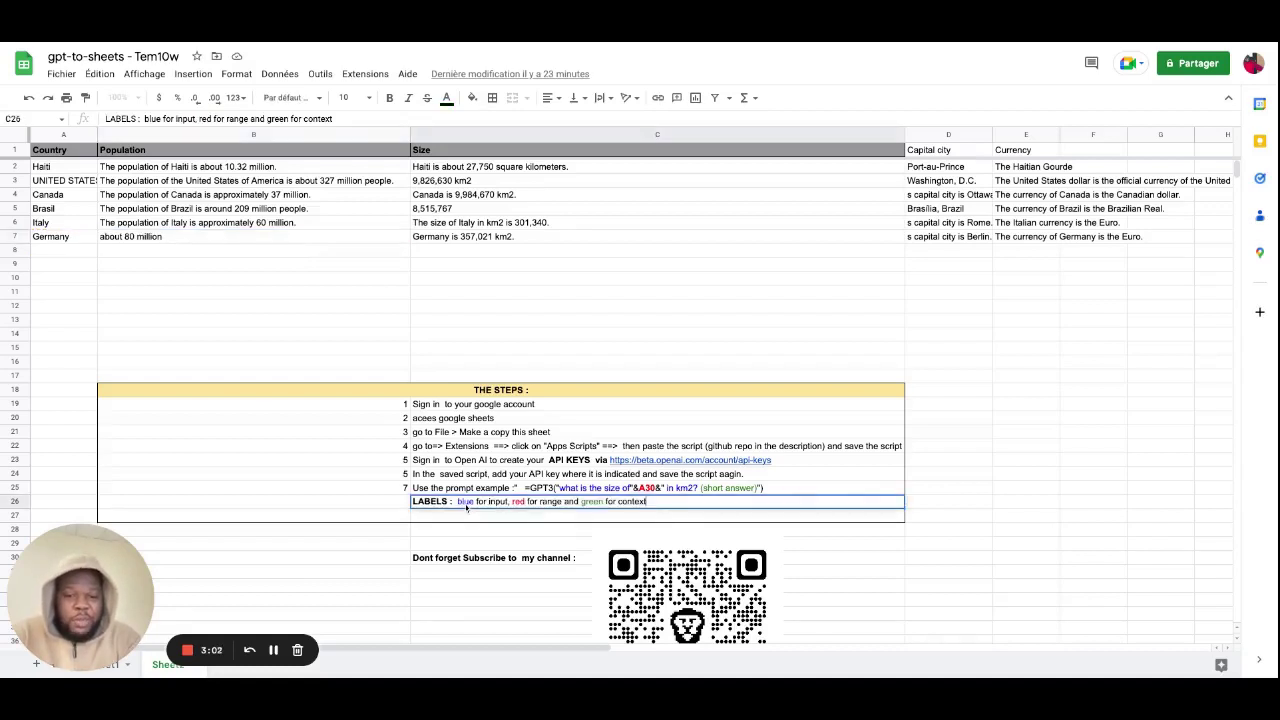
key("Return")
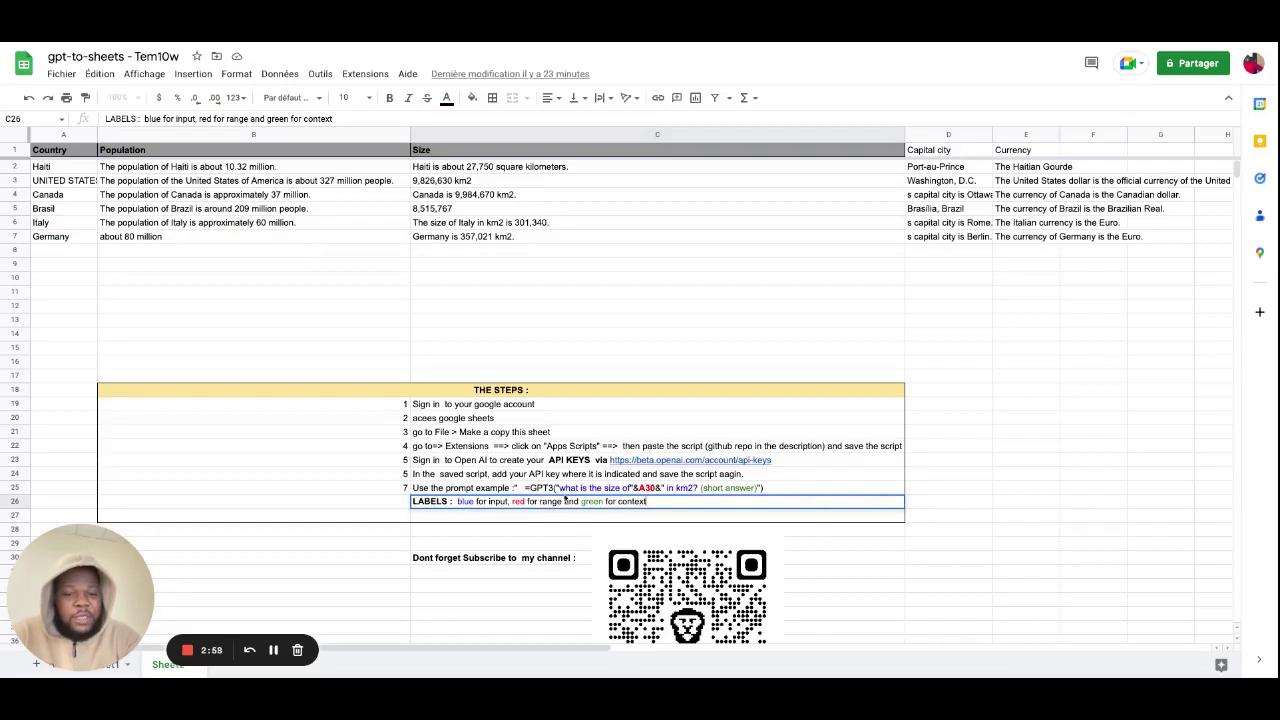
Step: Inspect the GPT3 formulas for Italy's population in B6 and size in C6, including the "(short answer)" context
left_click(240, 222)
type("=GPT3(\"how much is the population of \"&A6&\"? (short answer)\")")
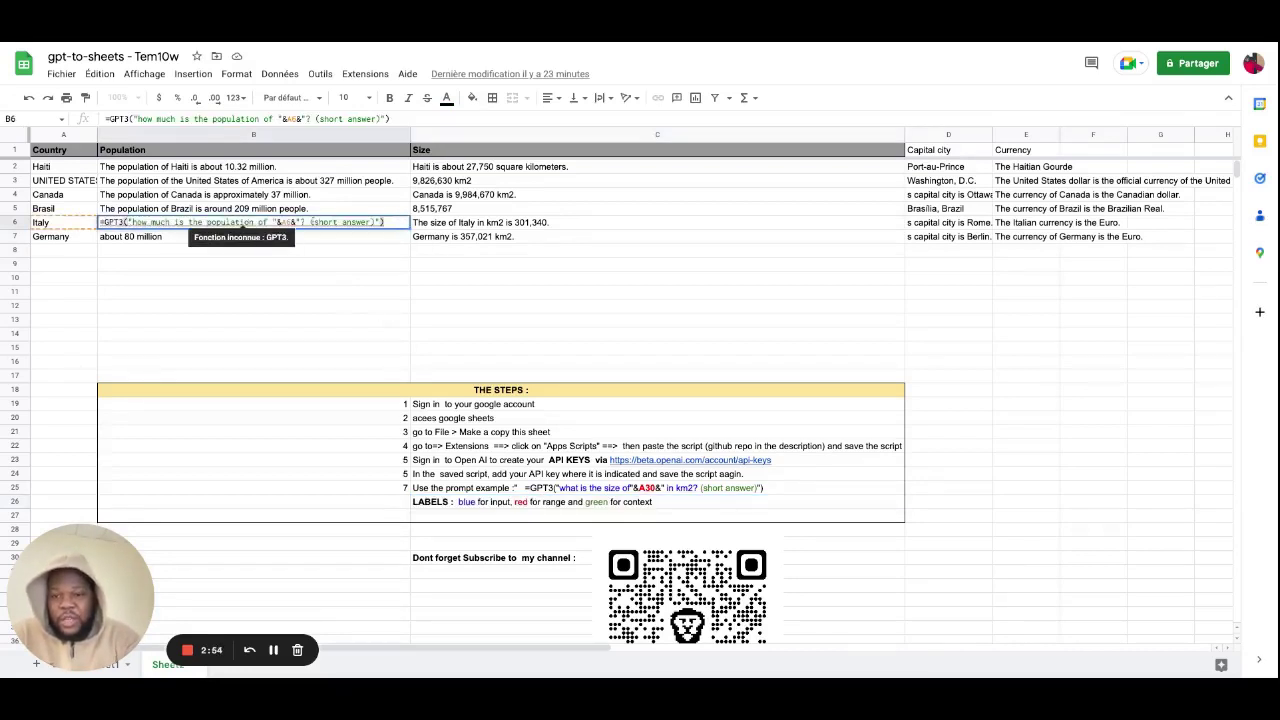
left_click_drag(308, 222, 376, 222)
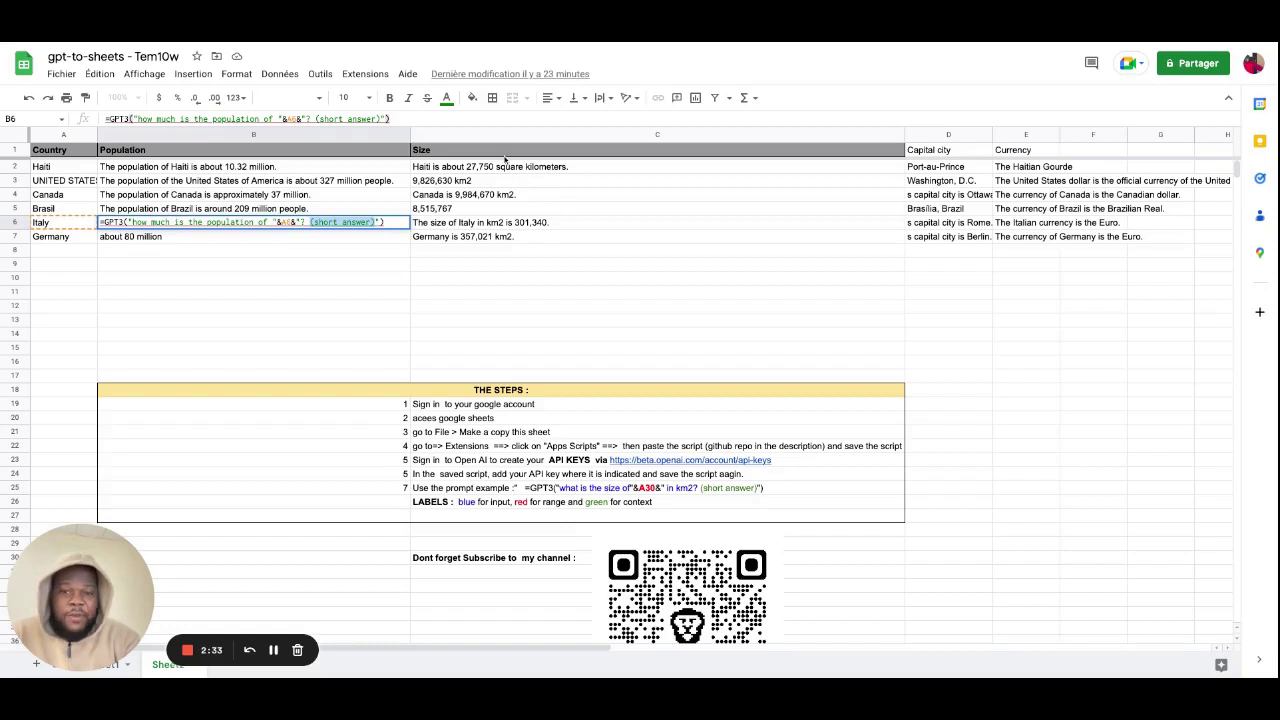
double_click(455, 224)
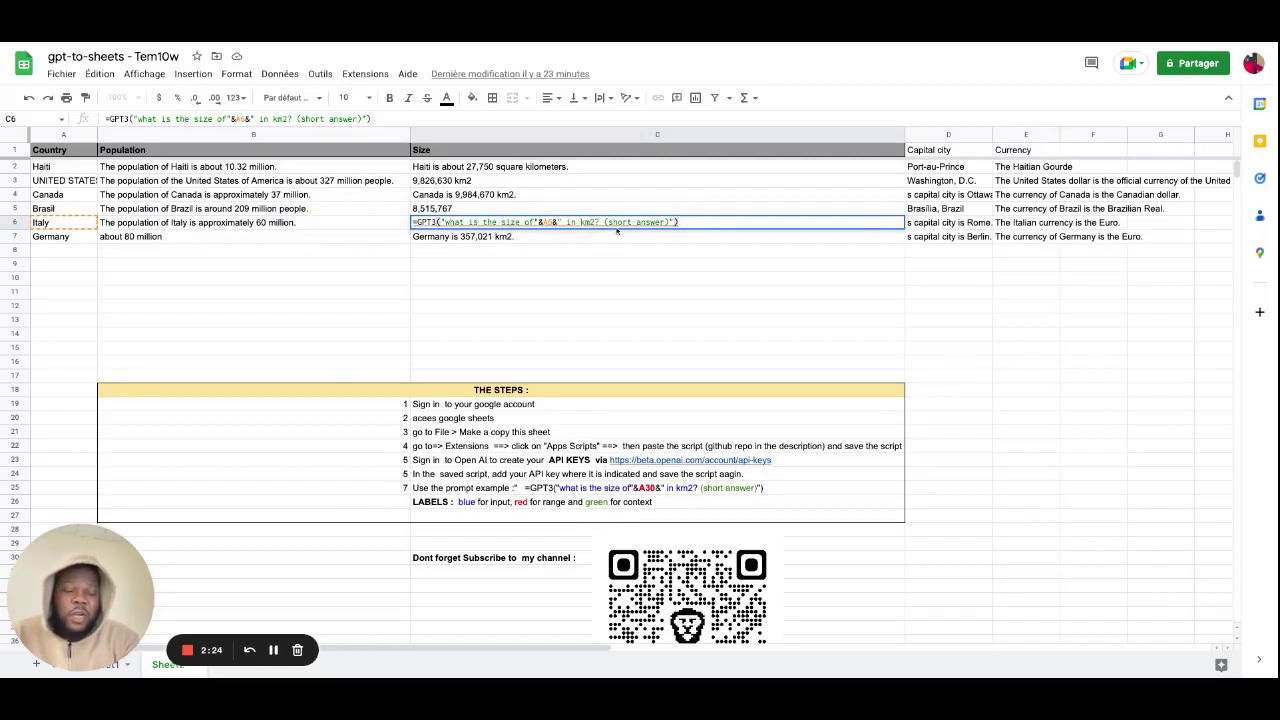
left_click(679, 222)
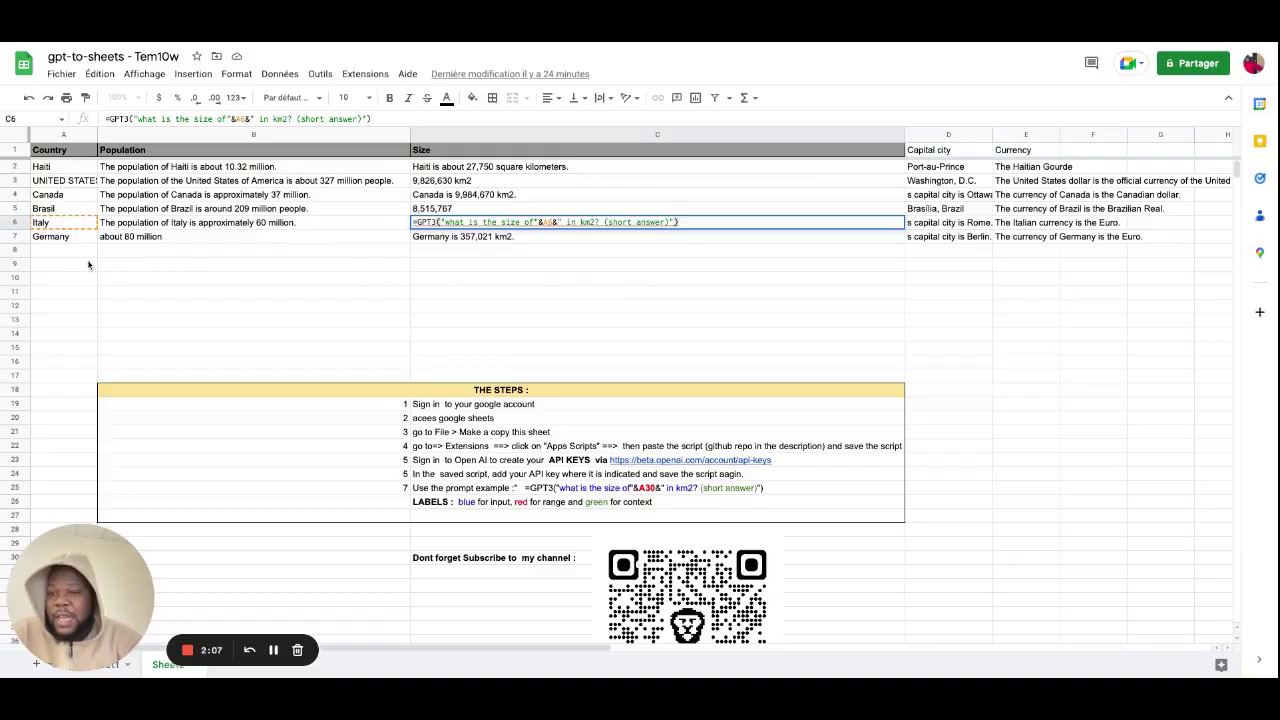
Step: Enter France as a new country in cell A8
left_click(80, 255)
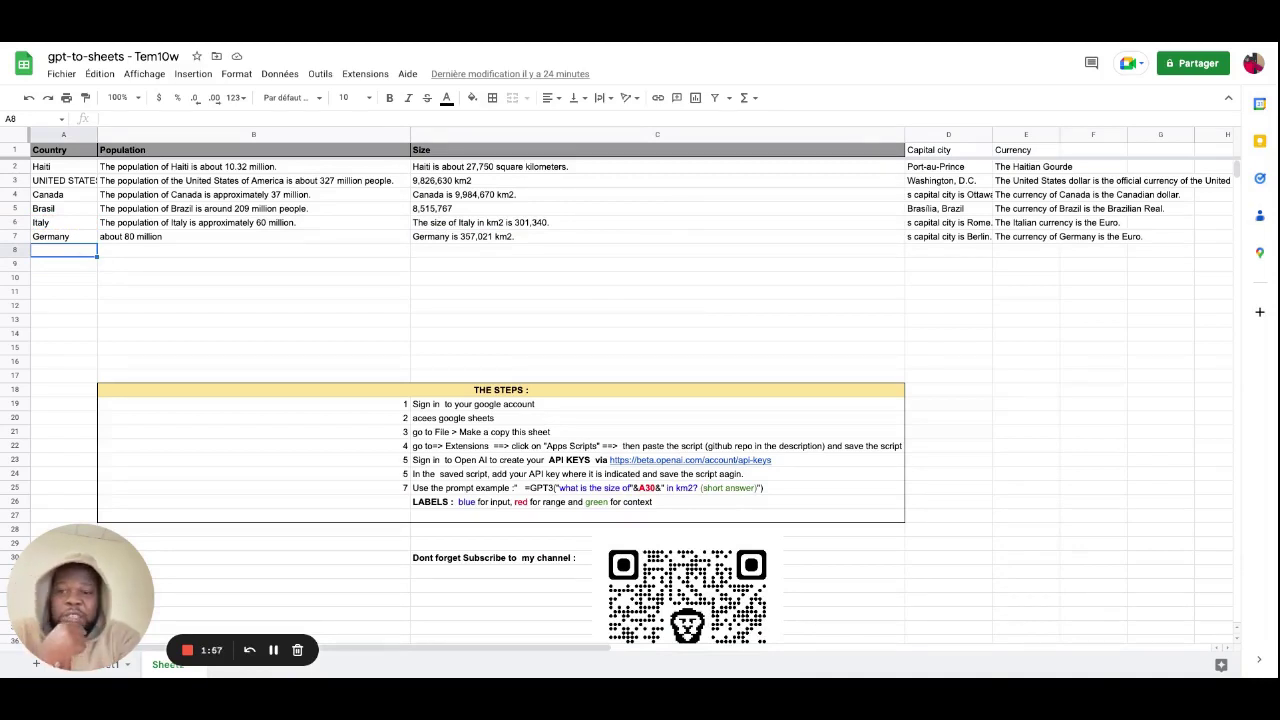
type("fr")
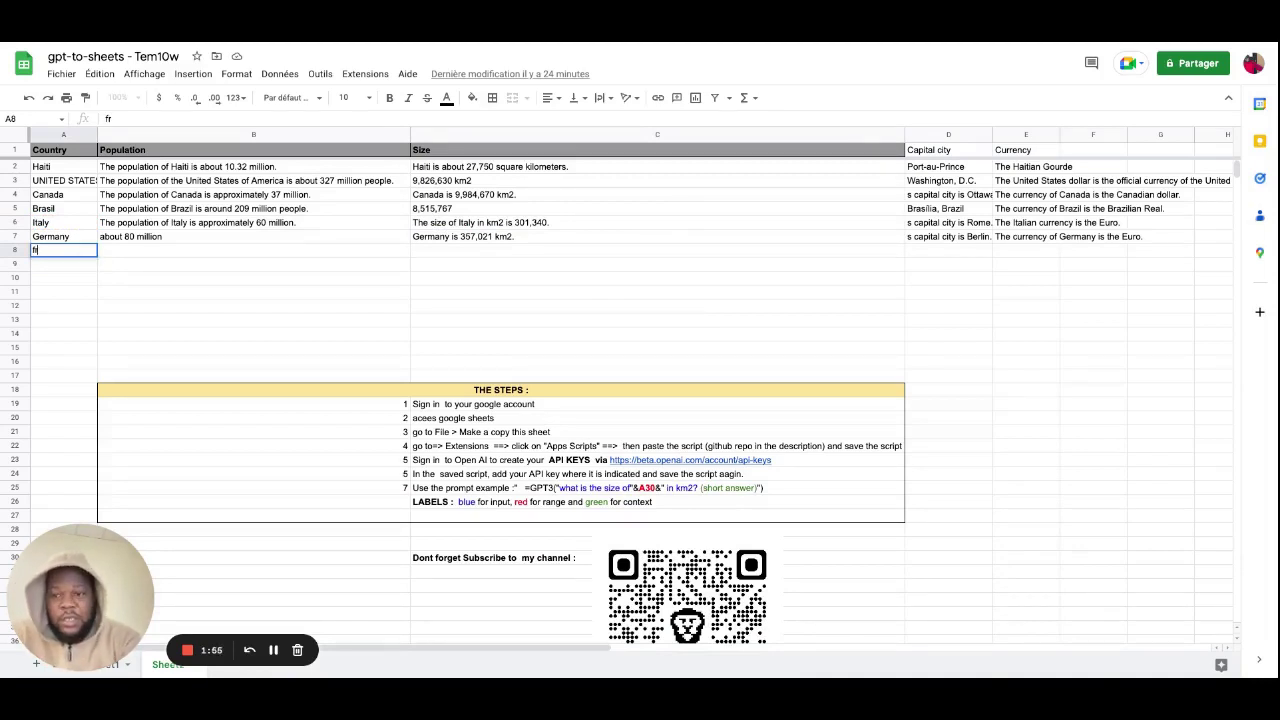
key("BackSpace")
type("G")
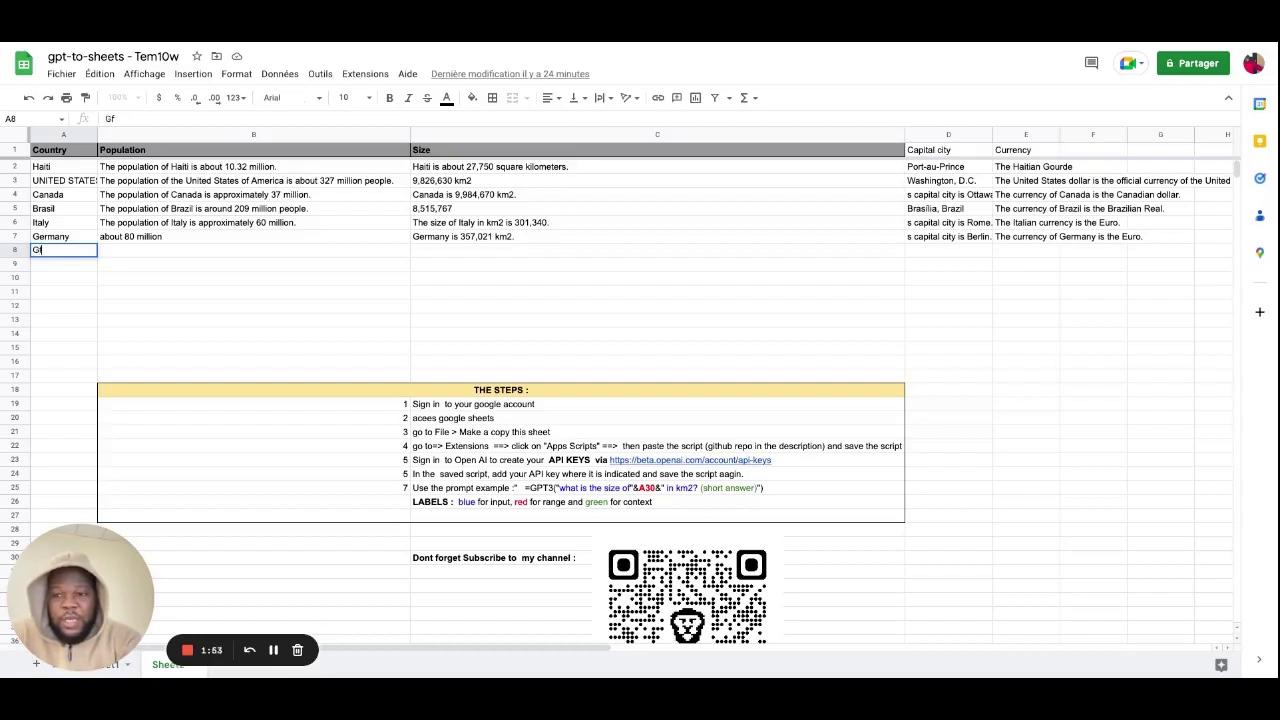
key("BackSpace")
type("France")
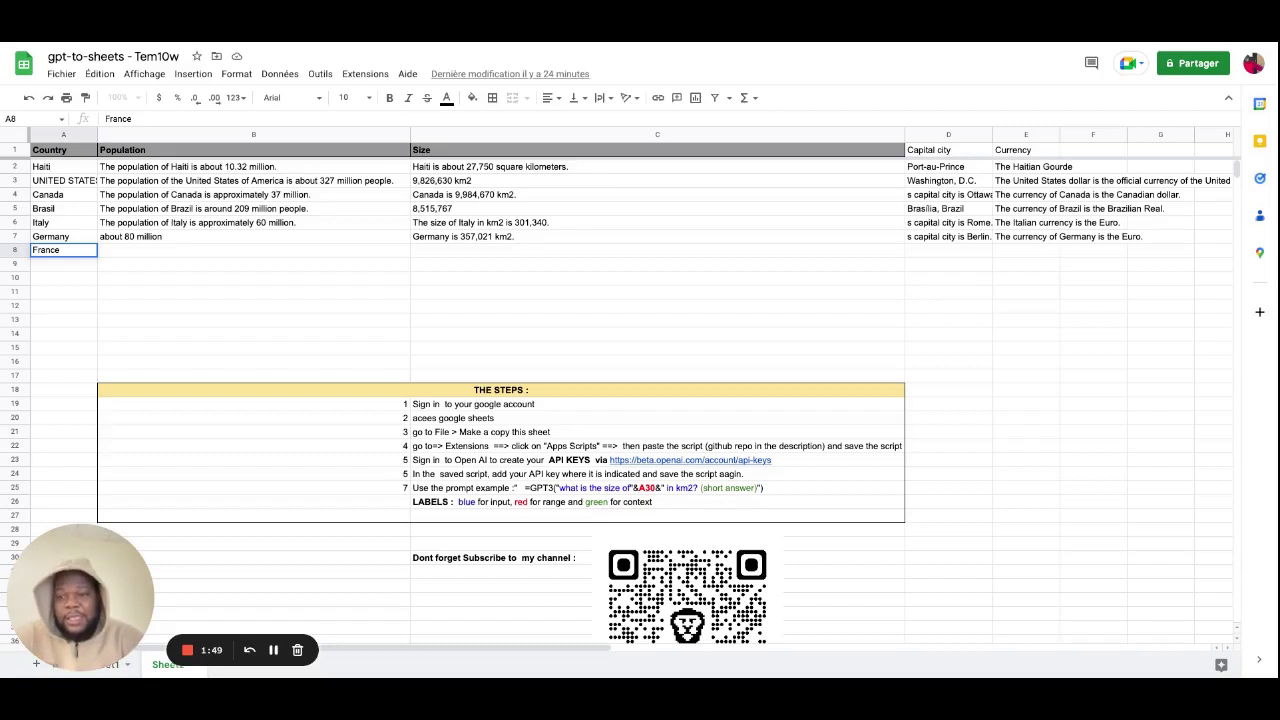
Step: Fill the GPT3 population and size formulas from Germany's row down into B8 and C8 for France
left_click(222, 240)
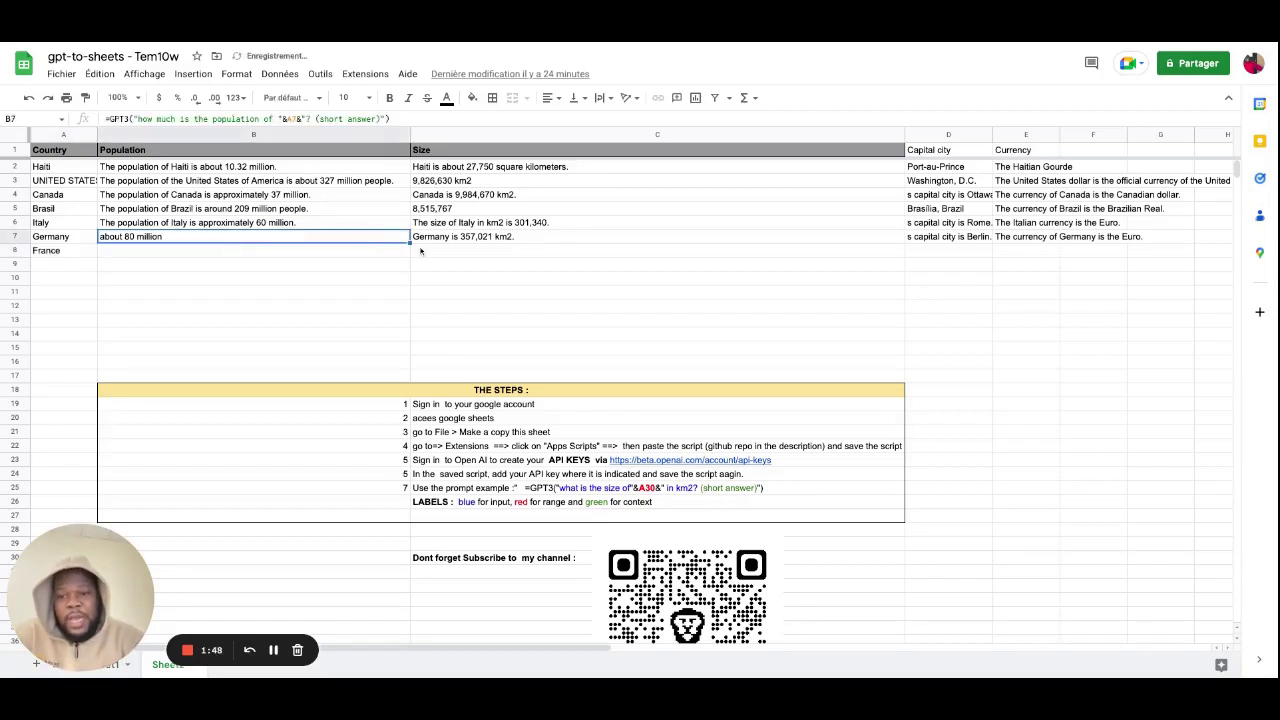
left_click_drag(410, 245, 409, 257)
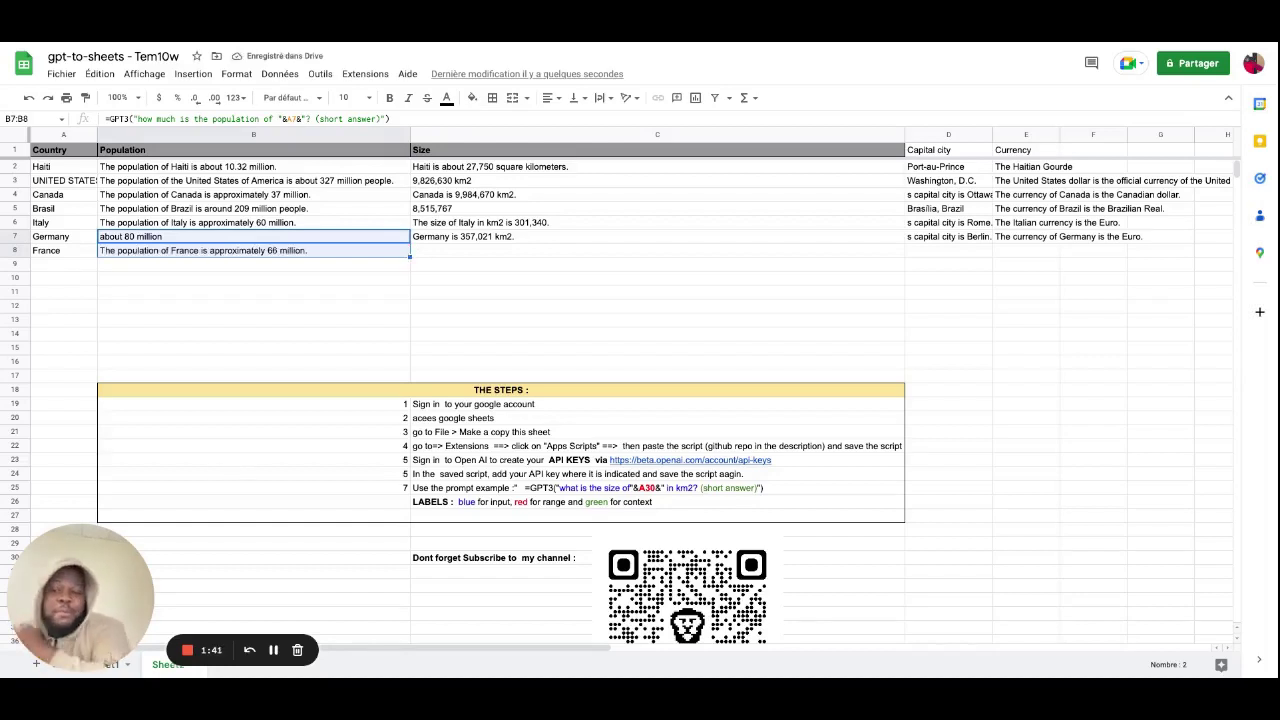
left_click(527, 236)
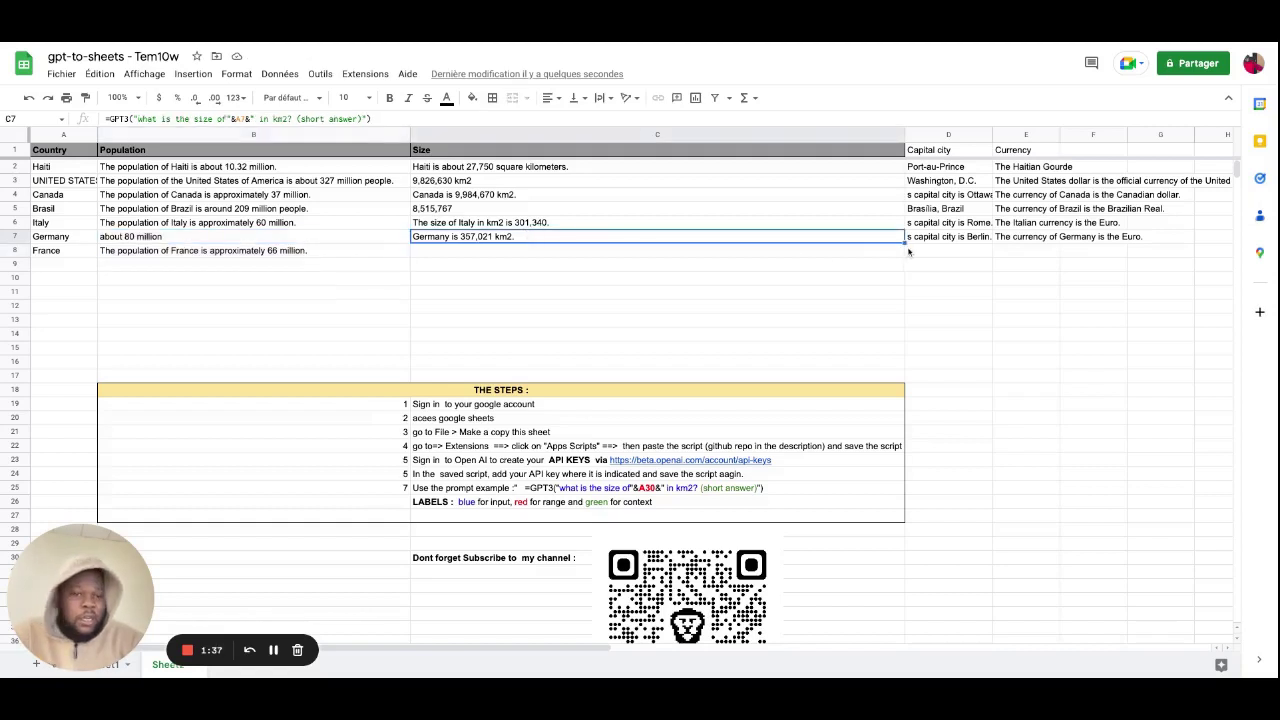
left_click_drag(903, 241, 903, 252)
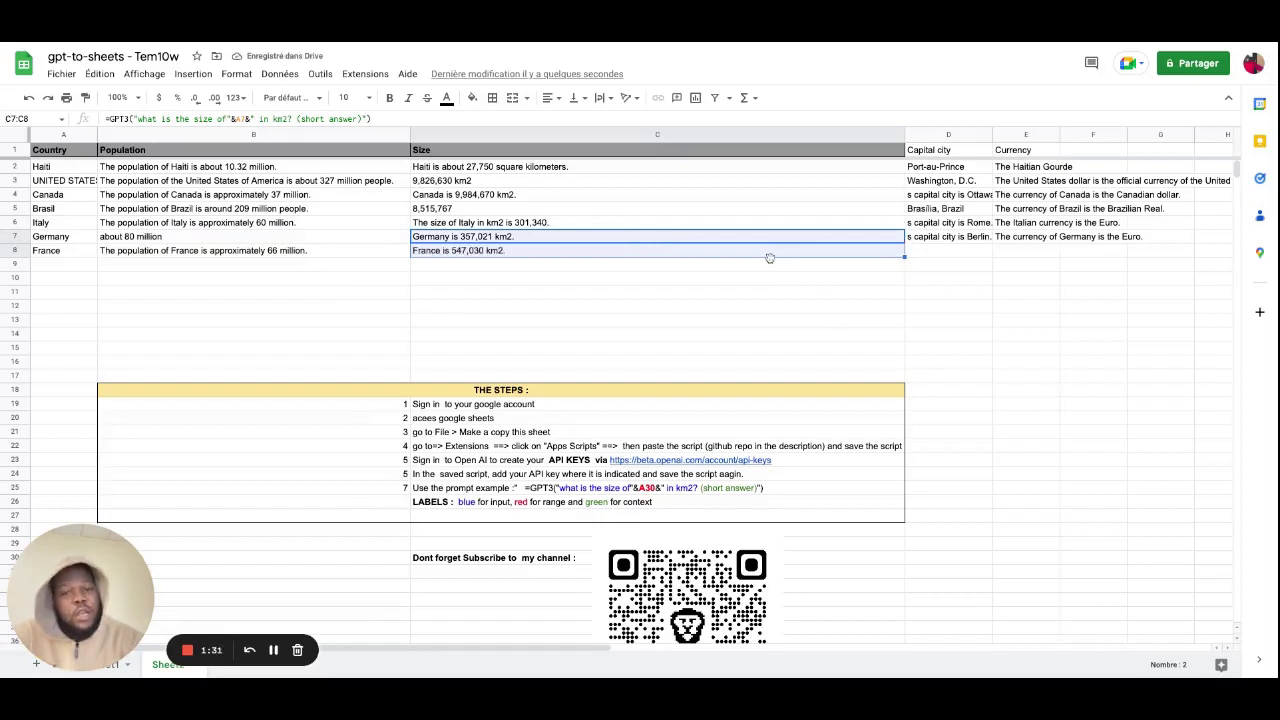
Step: Fill the GPT3 capital city and currency formulas from D7 and E7 down into D8 and E8
left_click(944, 237)
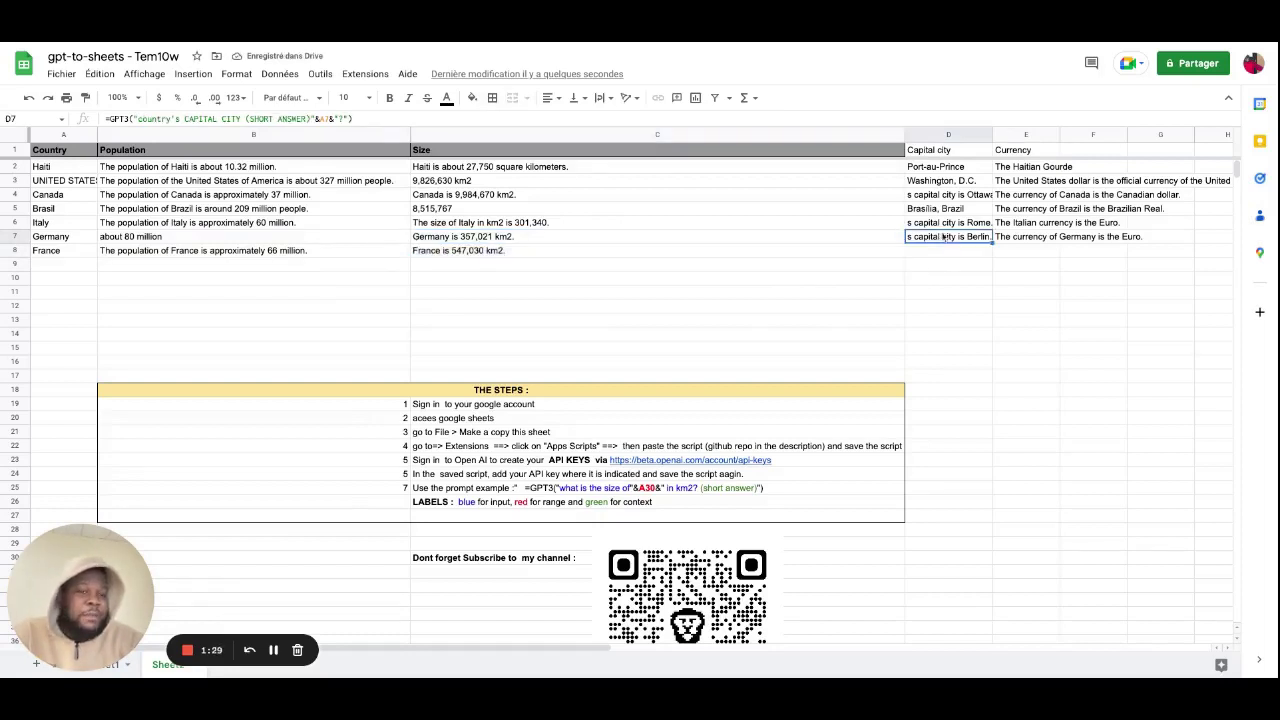
left_click_drag(992, 244, 991, 250)
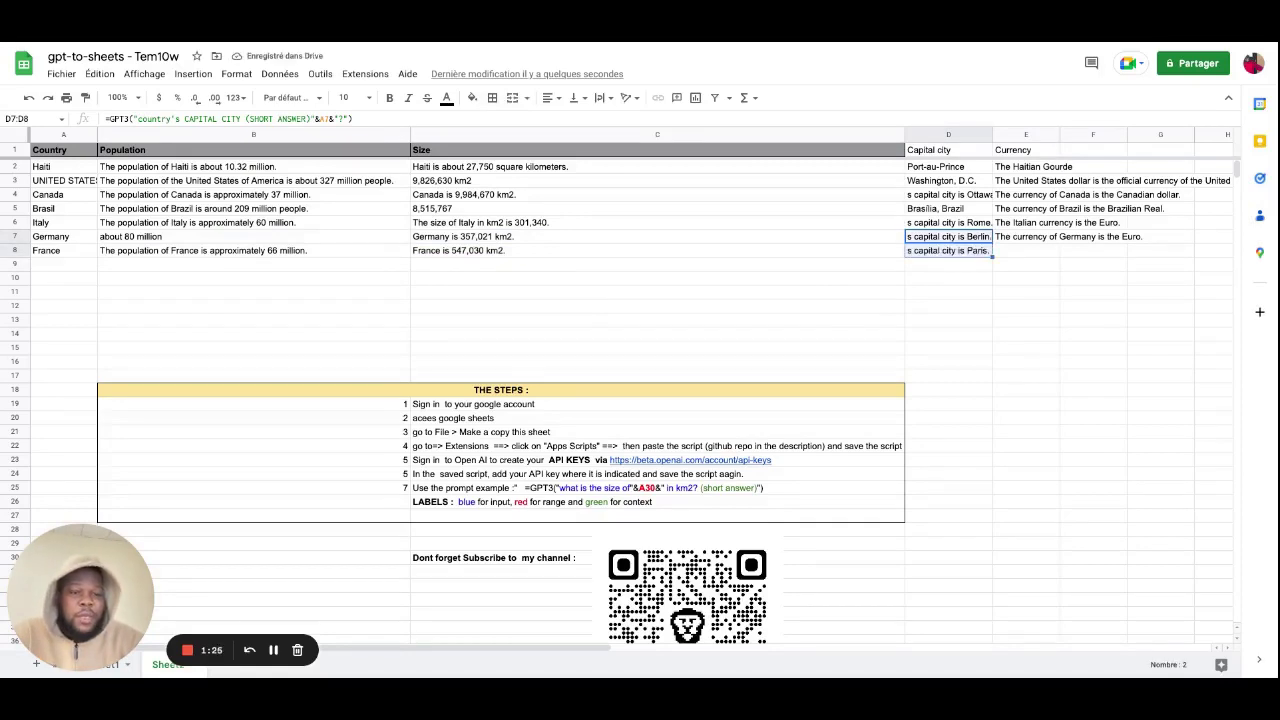
left_click(1056, 239)
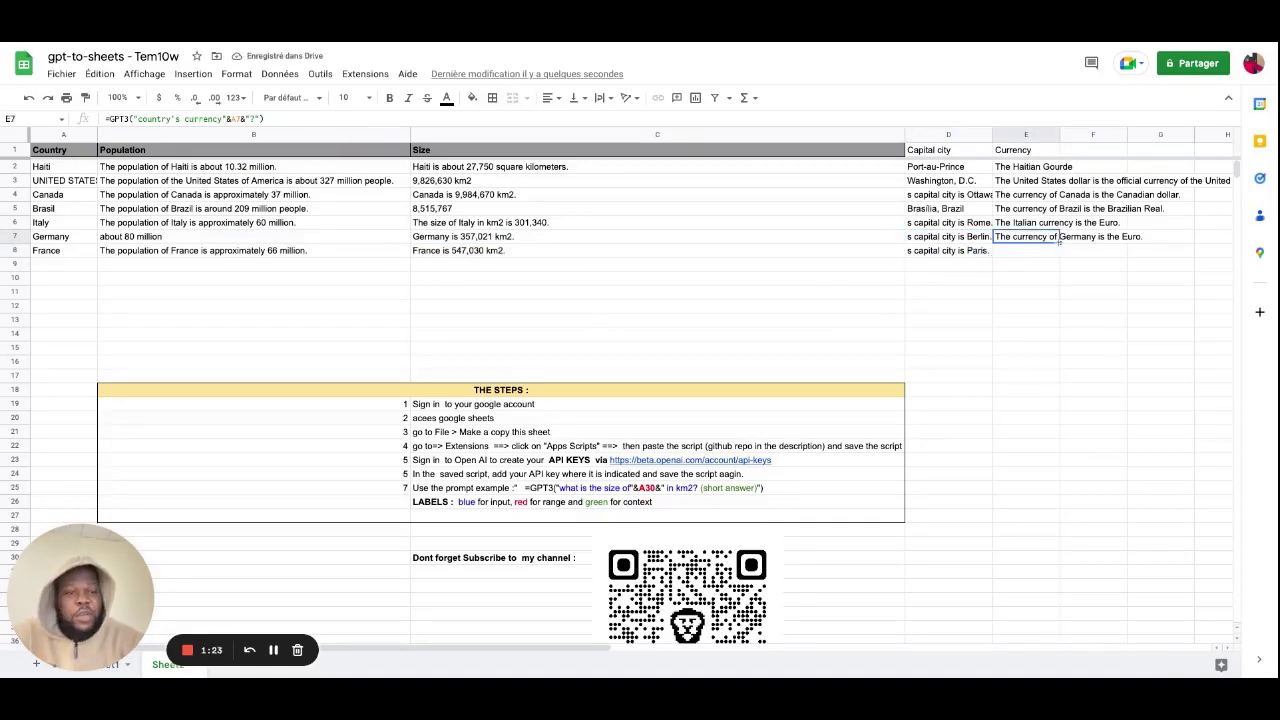
left_click_drag(1058, 243, 1058, 256)
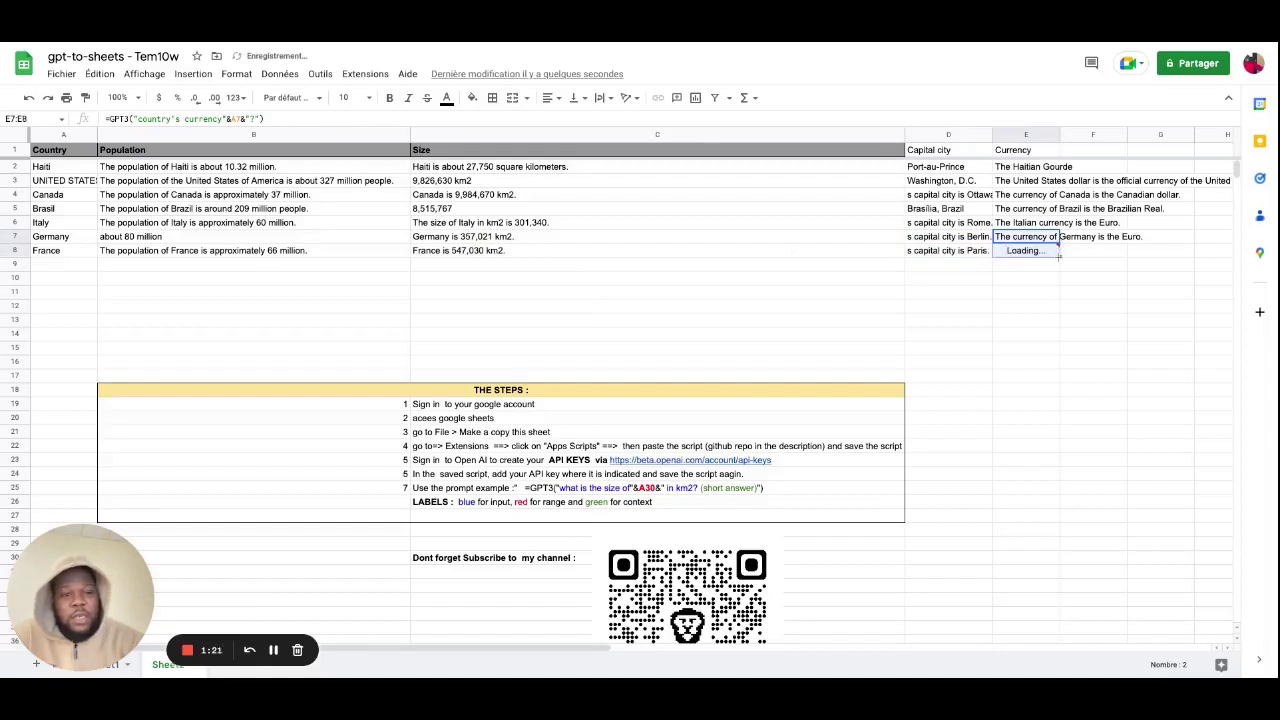